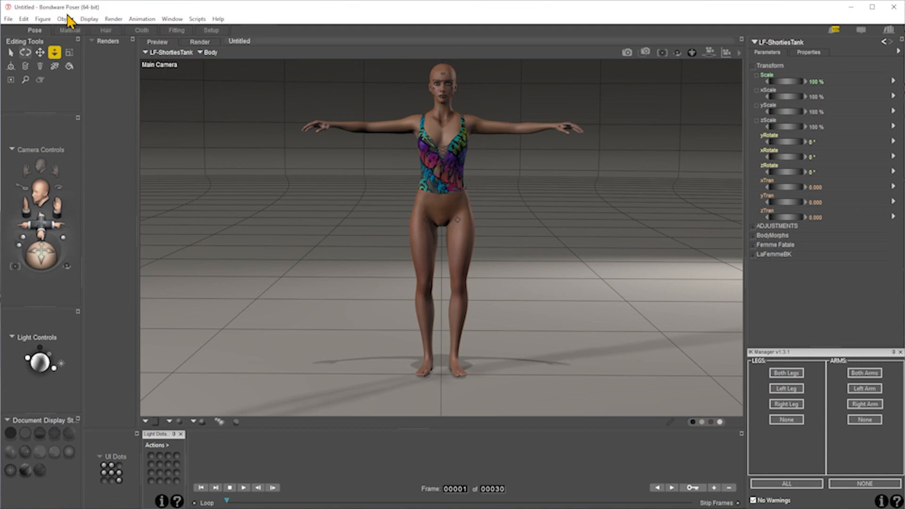
# - Conform the LF-ShortiesTank clothing figure to LaFemme 1R1
pyautogui.click(43, 19)
pyautogui.click(80, 53)
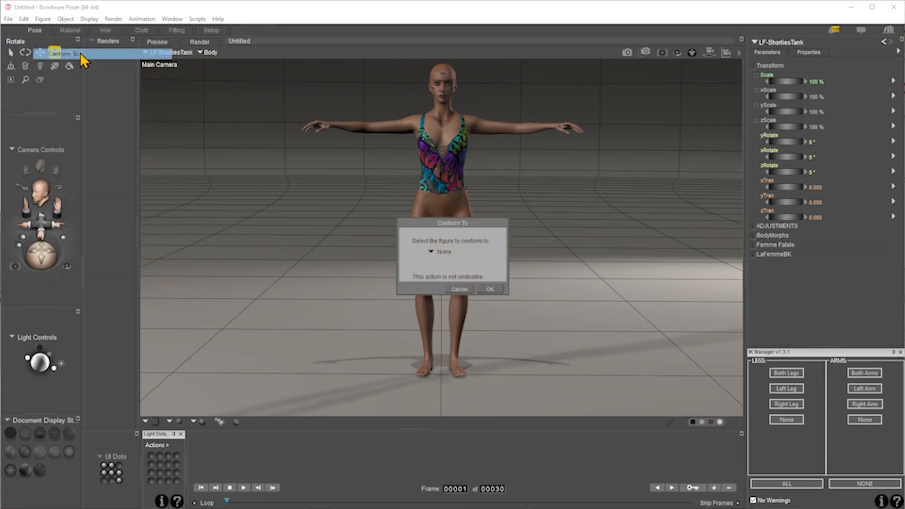
pyautogui.click(452, 259)
pyautogui.click(469, 268)
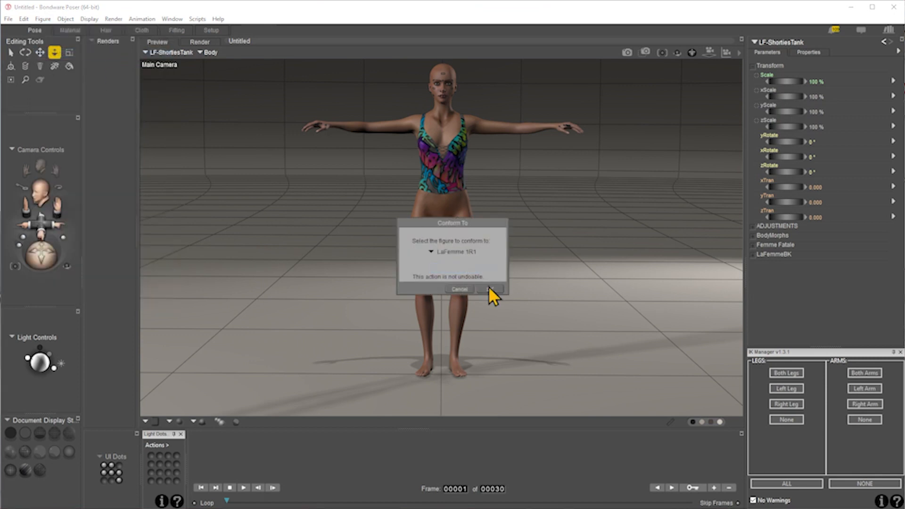
pyautogui.press('Return')
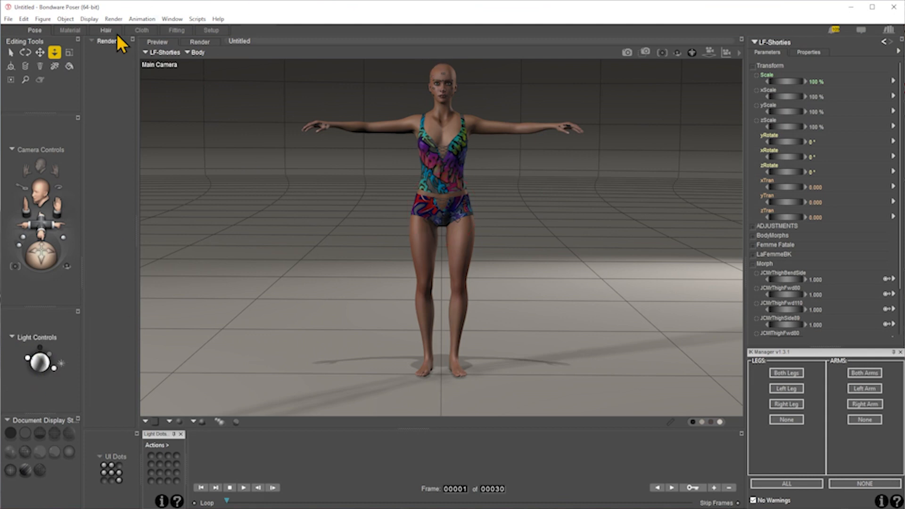
# - Run the deleteLights utility script to remove all lights from the scene
pyautogui.click(193, 20)
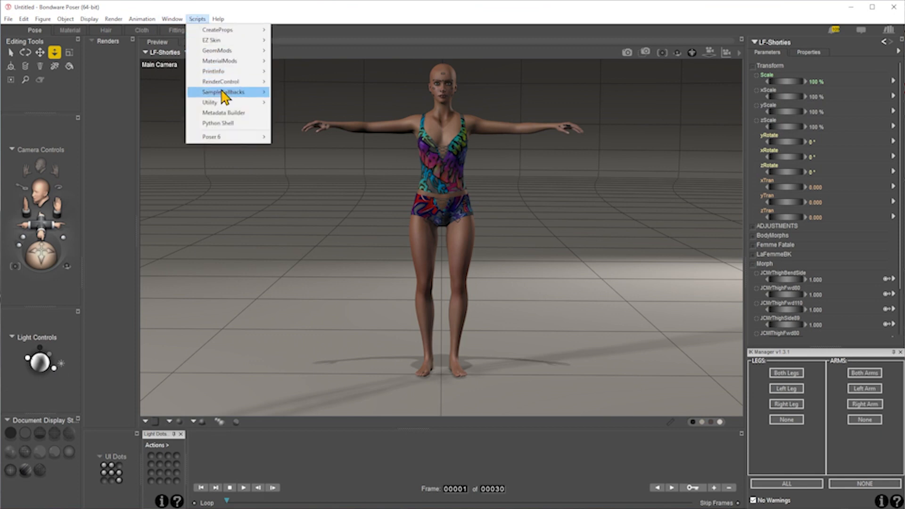
pyautogui.moveTo(225, 104)
pyautogui.click(319, 134)
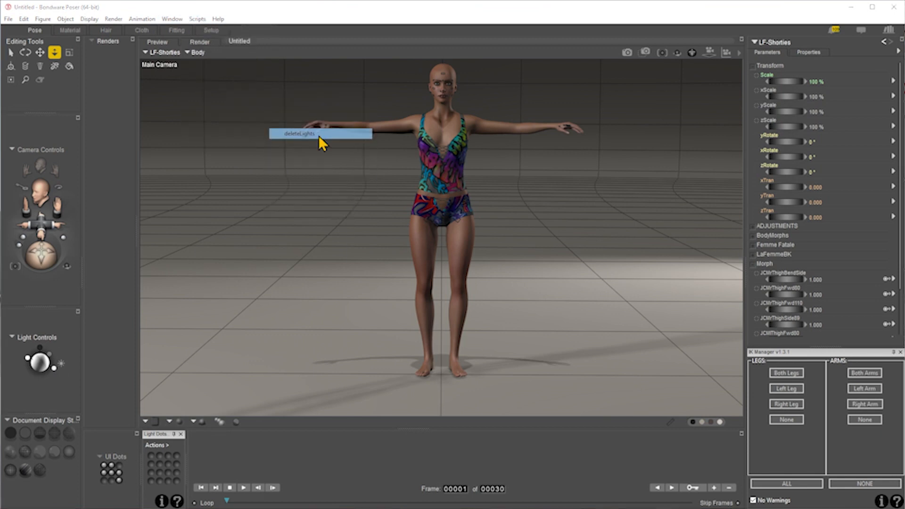
pyautogui.click(545, 298)
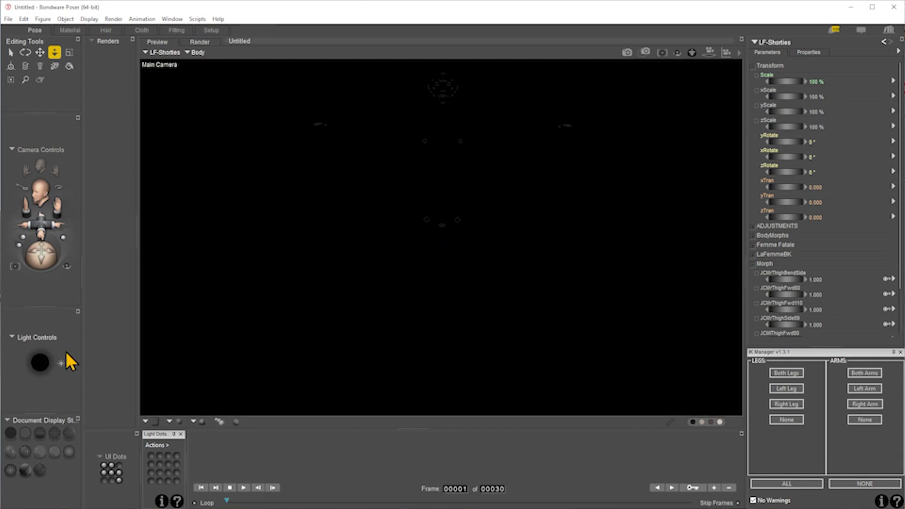
# - Create a new spotlight and rename it "Face light" in its properties
pyautogui.click(61, 363)
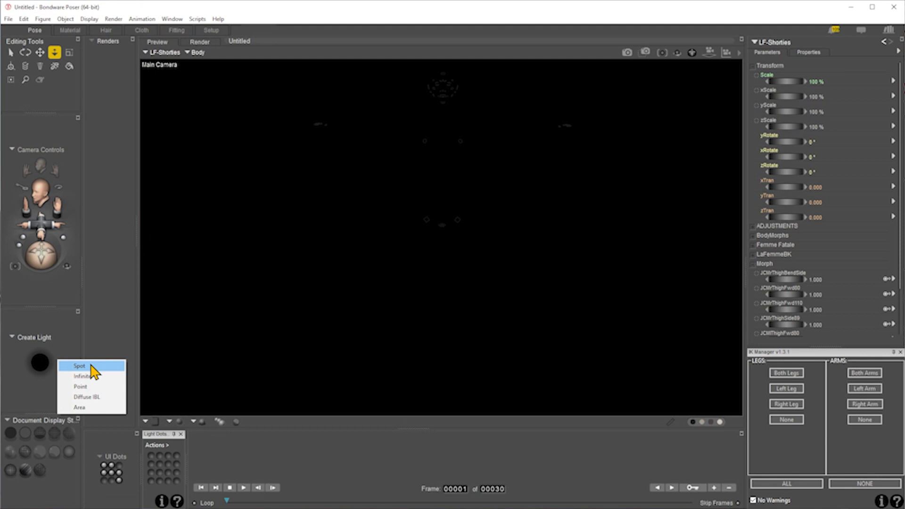
pyautogui.click(89, 366)
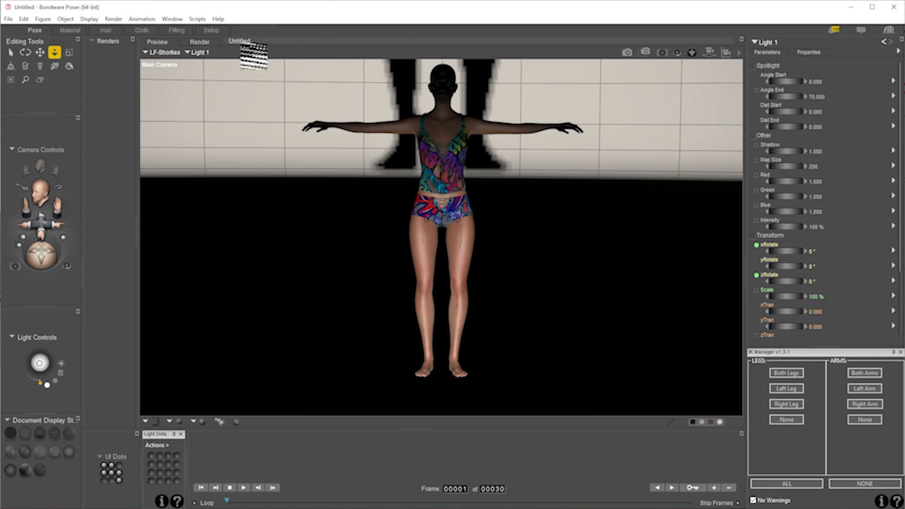
pyautogui.click(769, 44)
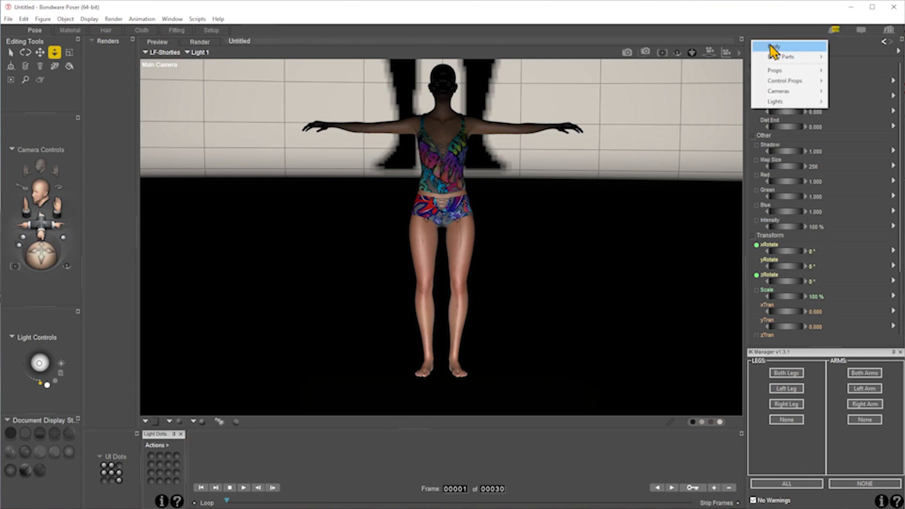
pyautogui.moveTo(797, 103)
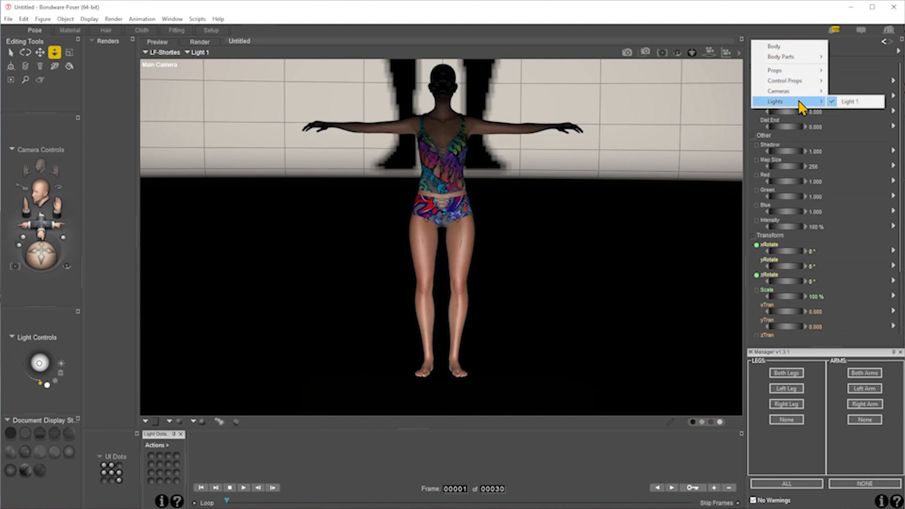
pyautogui.click(798, 27)
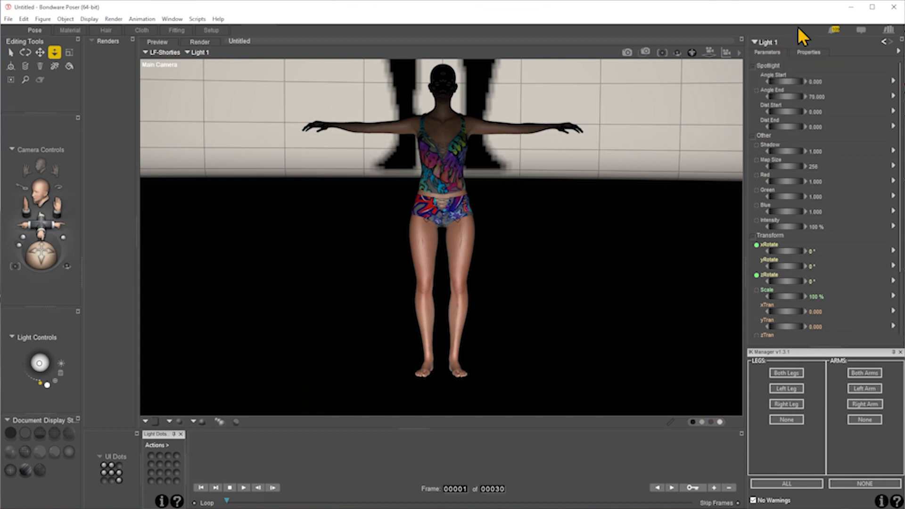
pyautogui.click(810, 51)
pyautogui.click(784, 64)
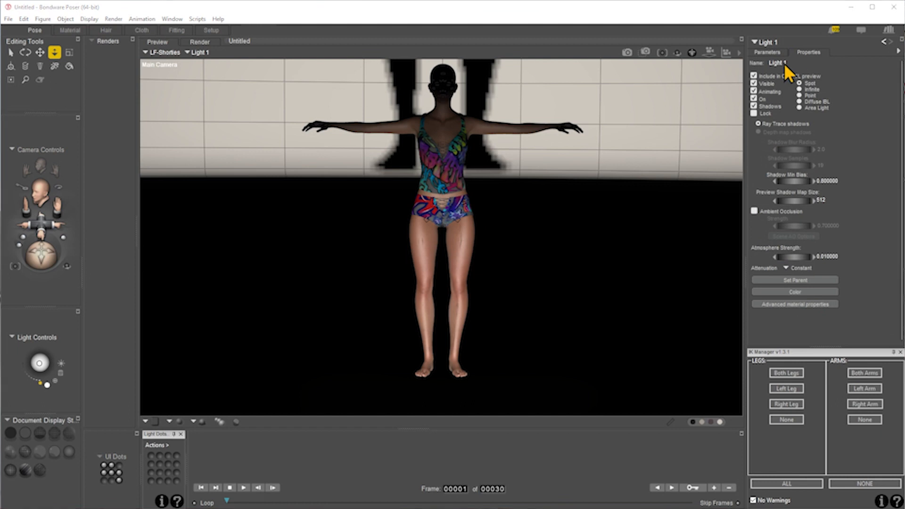
pyautogui.press('BackSpace')
pyautogui.write('Face light')
pyautogui.press('Return')
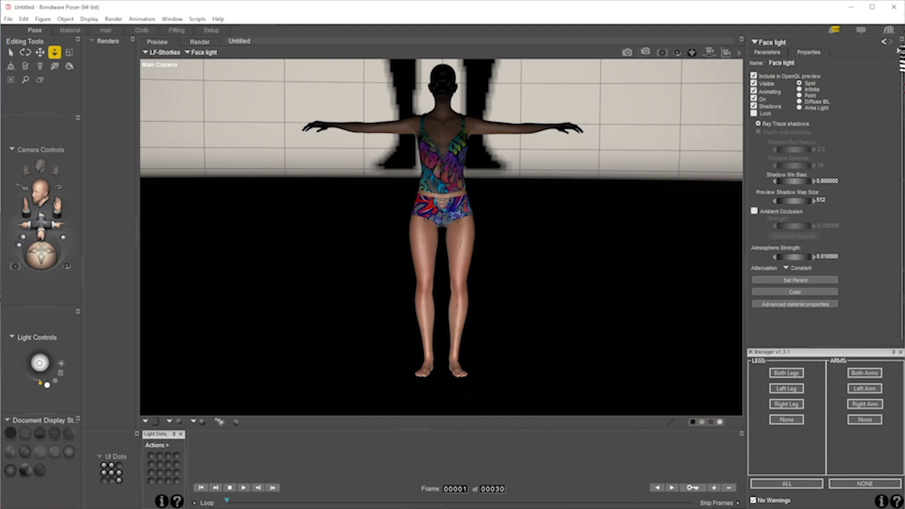
# - Examine where the Face light sits relative to the figure from several Aux Camera angles, and return to the Main Camera
pyautogui.click(767, 52)
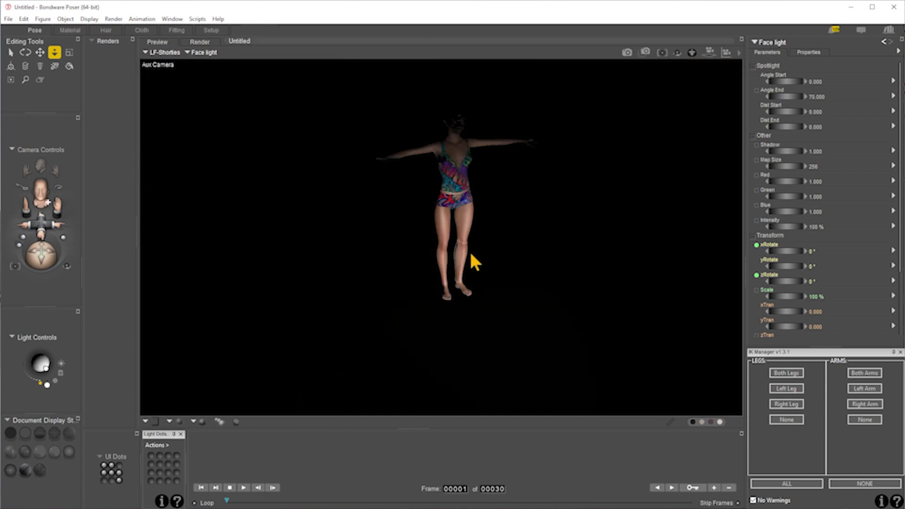
pyautogui.moveTo(40, 255); pyautogui.dragTo(44, 256)
pyautogui.moveTo(41, 223); pyautogui.dragTo(51, 225)
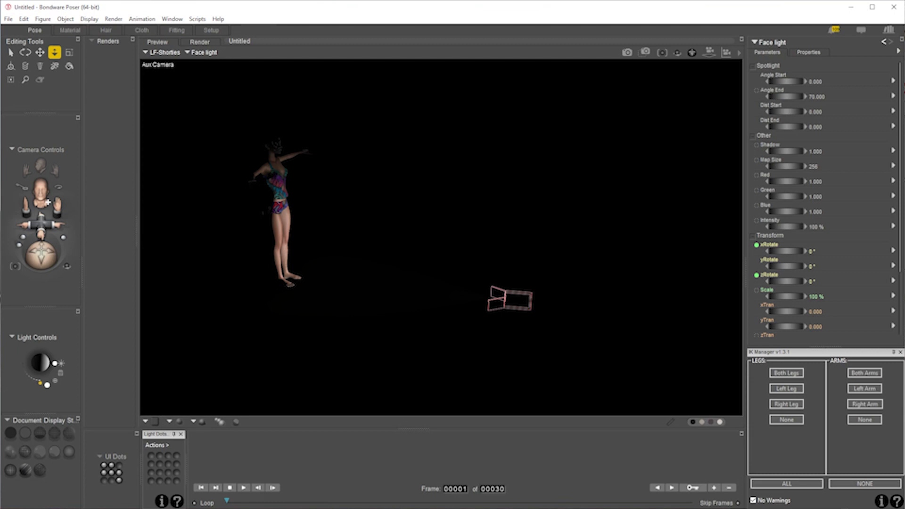
pyautogui.moveTo(42, 256); pyautogui.dragTo(14, 256)
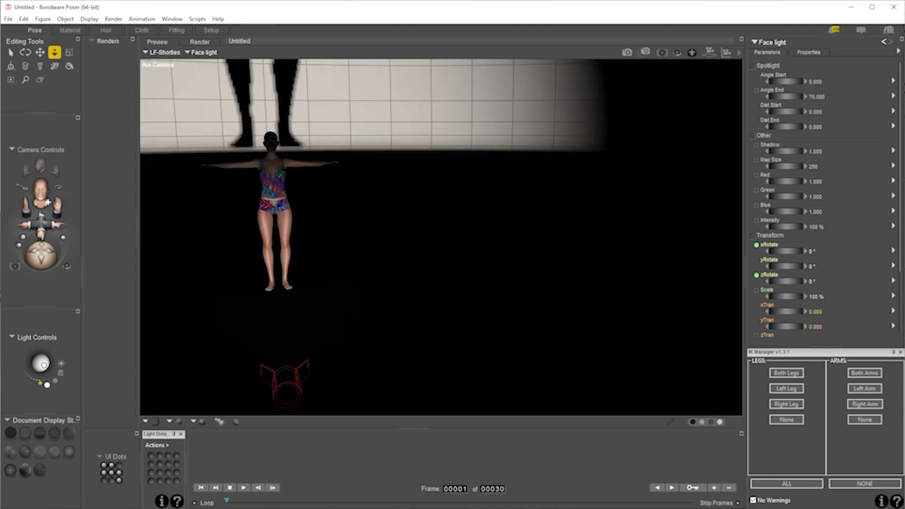
pyautogui.moveTo(43, 255); pyautogui.dragTo(60, 255)
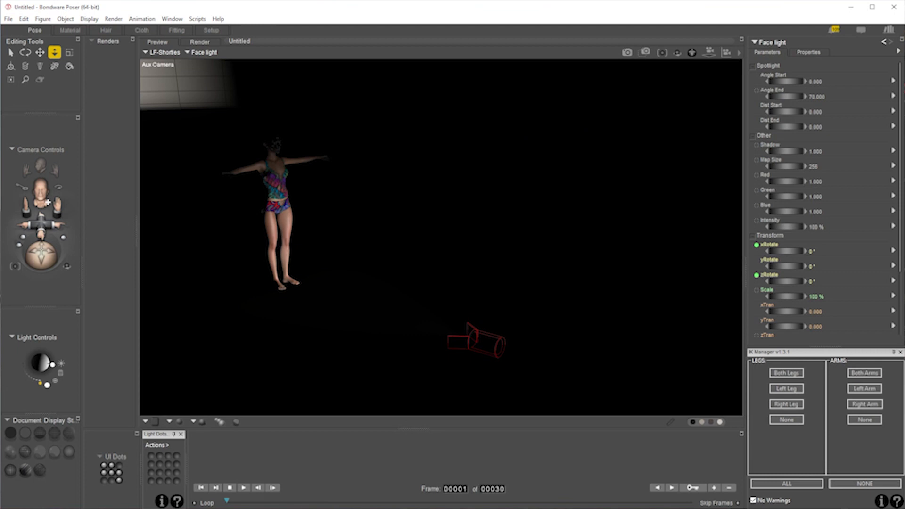
pyautogui.moveTo(41, 255); pyautogui.dragTo(91, 242)
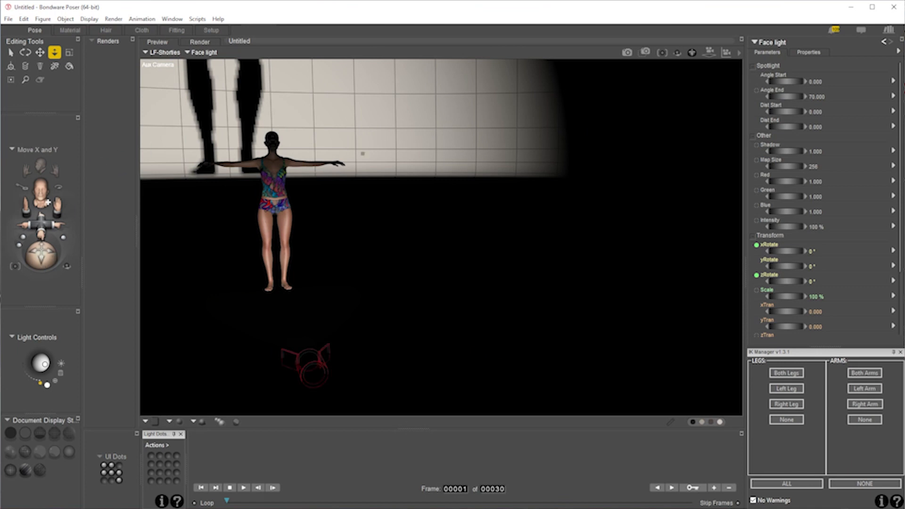
pyautogui.hotkey('ctrl', 'm')
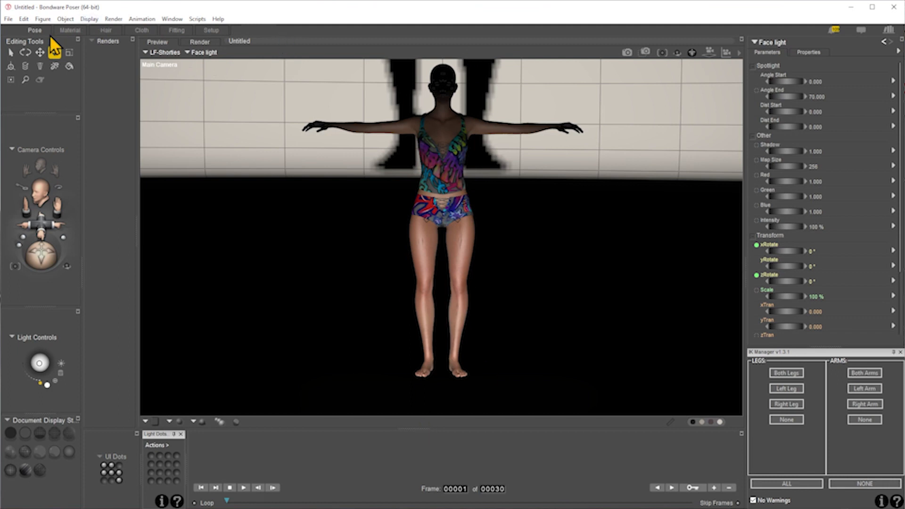
# - Rename the Shadow Lite Cams to match the scene lights using the Light Dots action
pyautogui.click(165, 445)
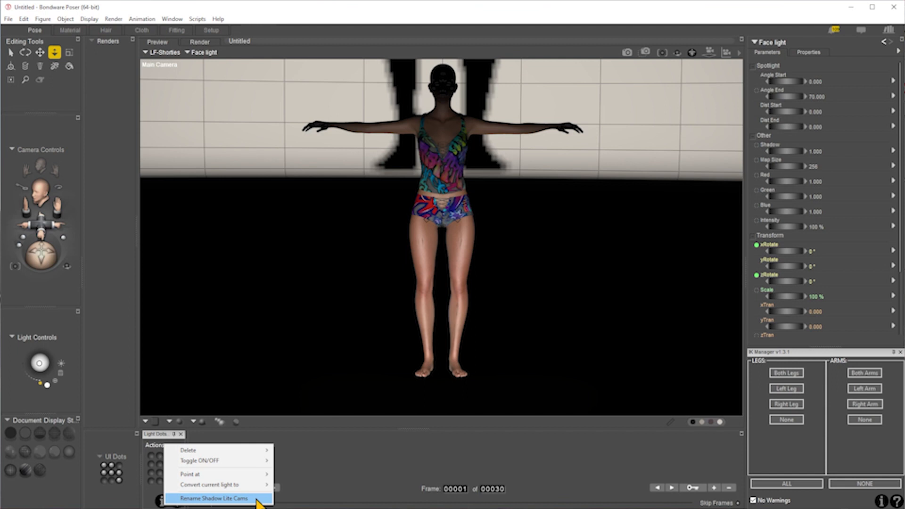
pyautogui.click(223, 500)
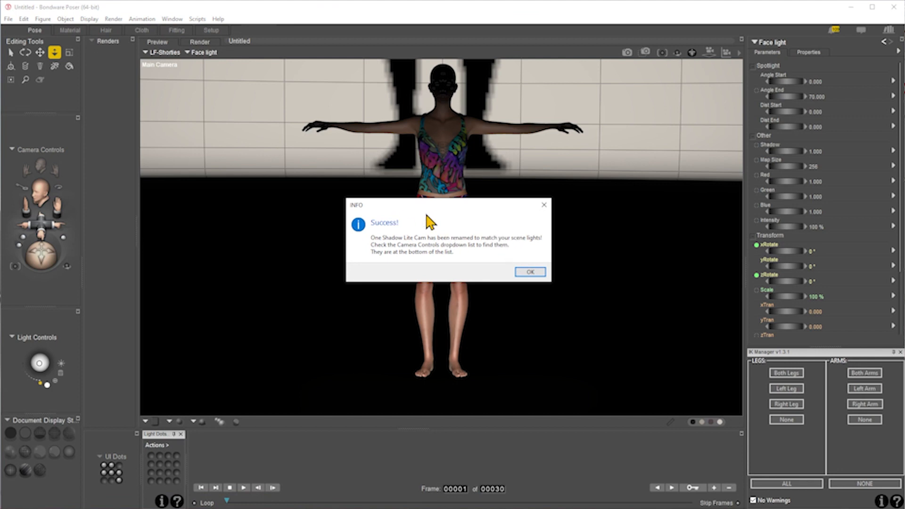
pyautogui.click(531, 272)
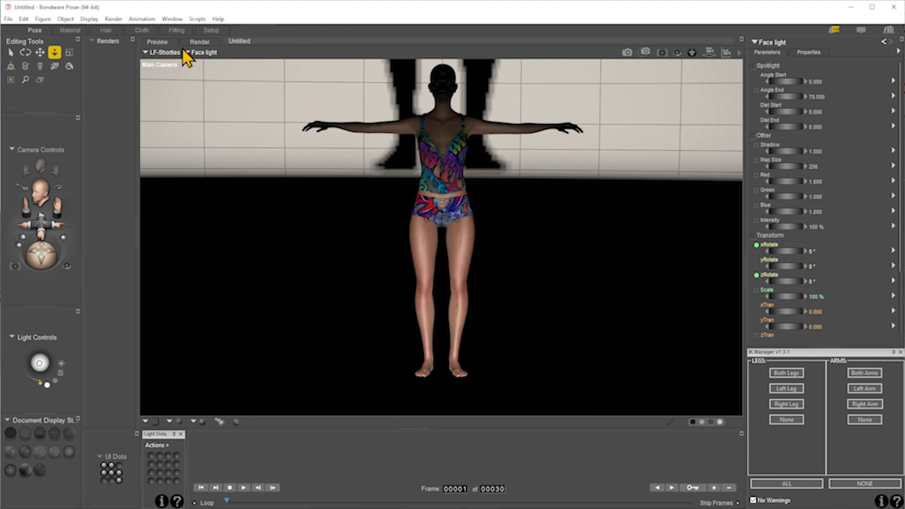
# - Check the list of available camera views for the shadow camera belonging to the Face light
pyautogui.click(166, 52)
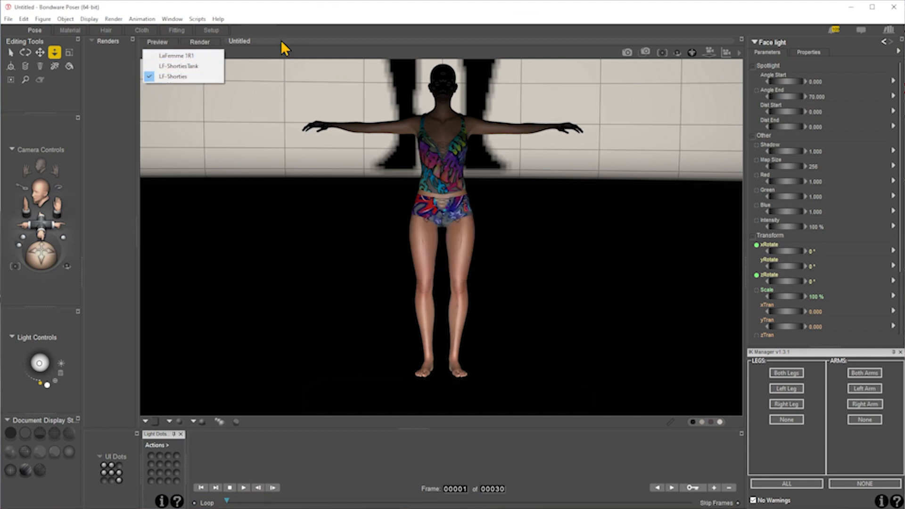
pyautogui.click(282, 43)
pyautogui.rightClick(169, 64)
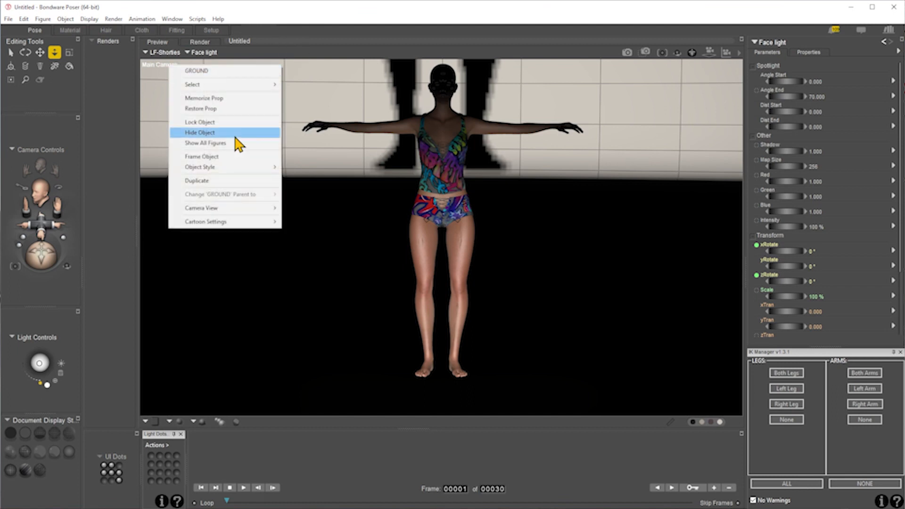
pyautogui.moveTo(262, 209)
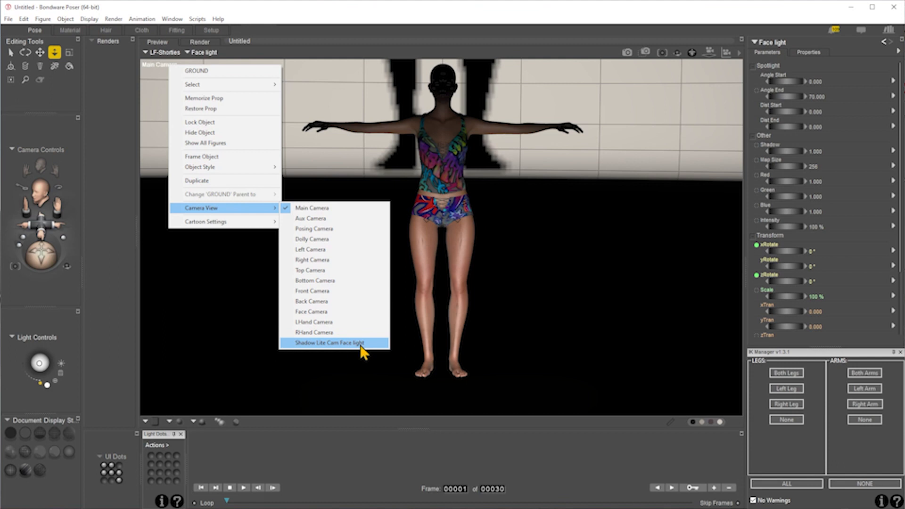
pyautogui.click(431, 7)
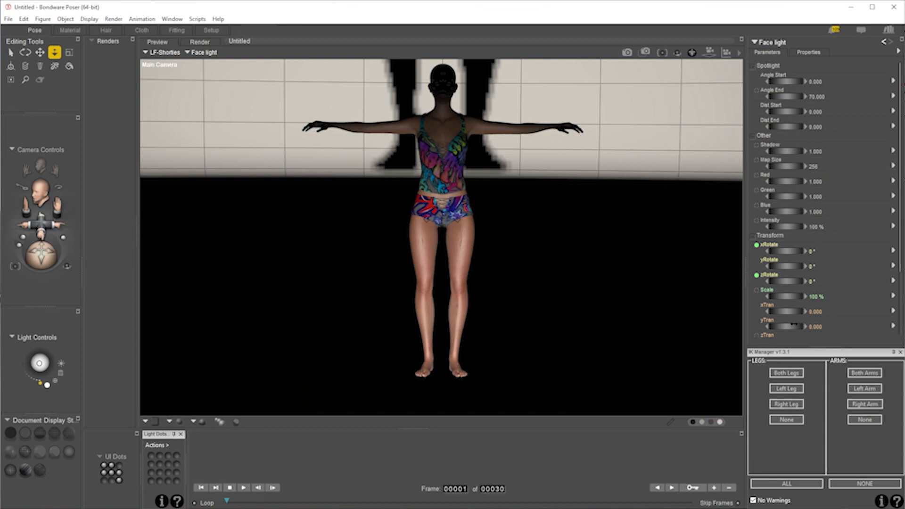
# - Raise the Face light to a yTran of about 5.45 and shift it sideways to an xTran of about 1.63
pyautogui.moveTo(784, 327); pyautogui.dragTo(826, 358)
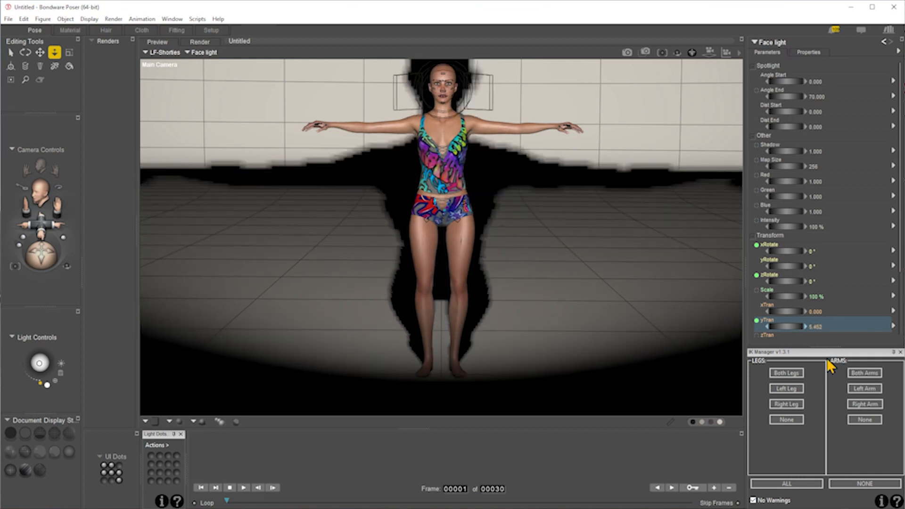
pyautogui.moveTo(784, 311)
pyautogui.mouseDown()
pyautogui.moveTo(820, 312)
pyautogui.moveTo(782, 312)
pyautogui.mouseUp()
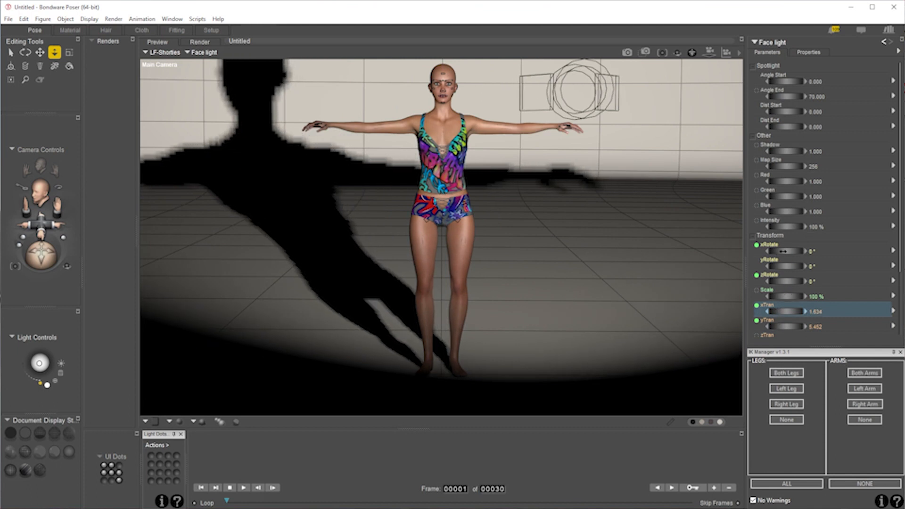
# - Aim the Face light with yRotate 33° and xRotate -10°, moving it to about 4.72 xTran and 9.06 yTran
pyautogui.moveTo(784, 267)
pyautogui.mouseDown()
pyautogui.moveTo(744, 267)
pyautogui.moveTo(806, 267)
pyautogui.moveTo(785, 268)
pyautogui.mouseUp()
pyautogui.moveTo(774, 311); pyautogui.dragTo(814, 326)
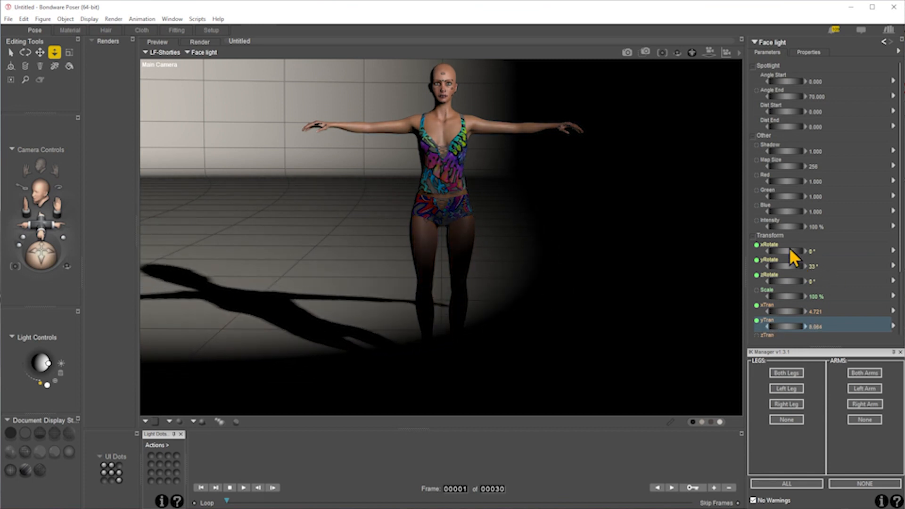
pyautogui.moveTo(788, 247)
pyautogui.mouseDown()
pyautogui.moveTo(770, 248)
pyautogui.moveTo(782, 248)
pyautogui.mouseUp()
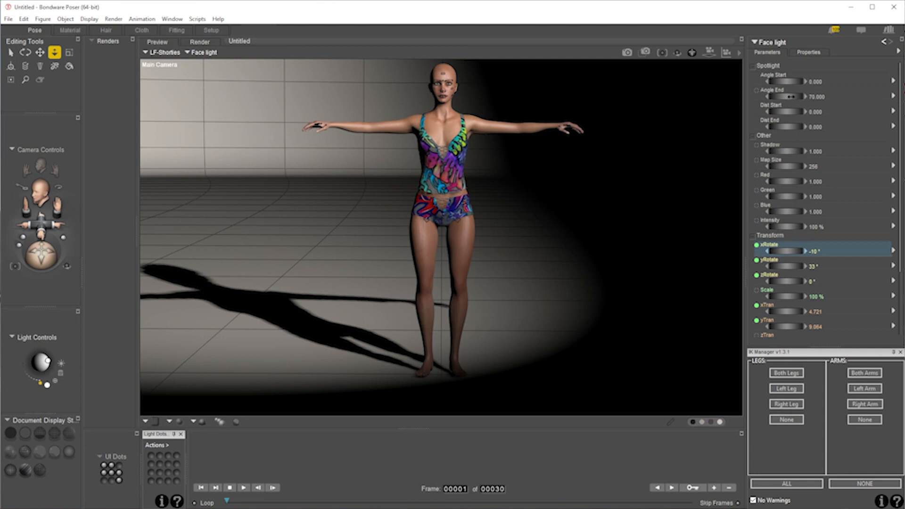
# - Try narrowing the Face light's Angle End to about 30, and undo it together with the preceding rotations and second repositioning
pyautogui.moveTo(791, 97); pyautogui.dragTo(757, 96)
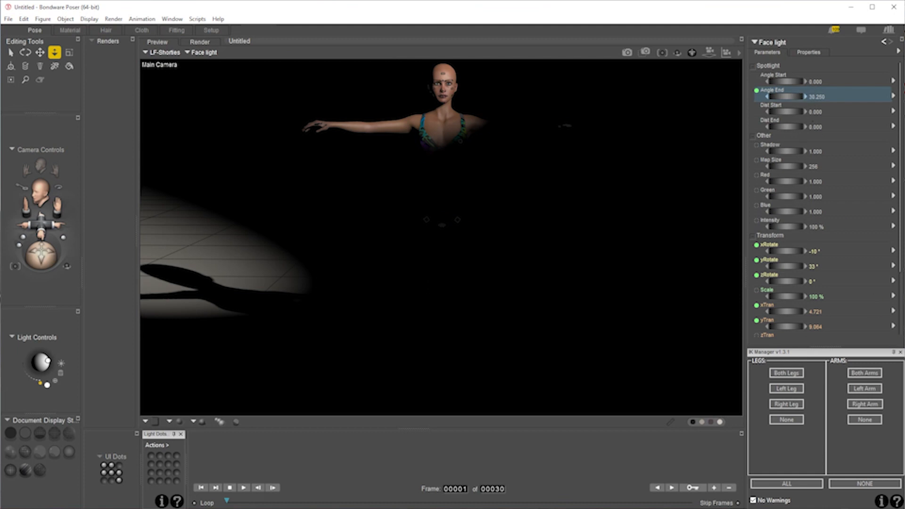
pyautogui.hotkey('ctrl', 'z')
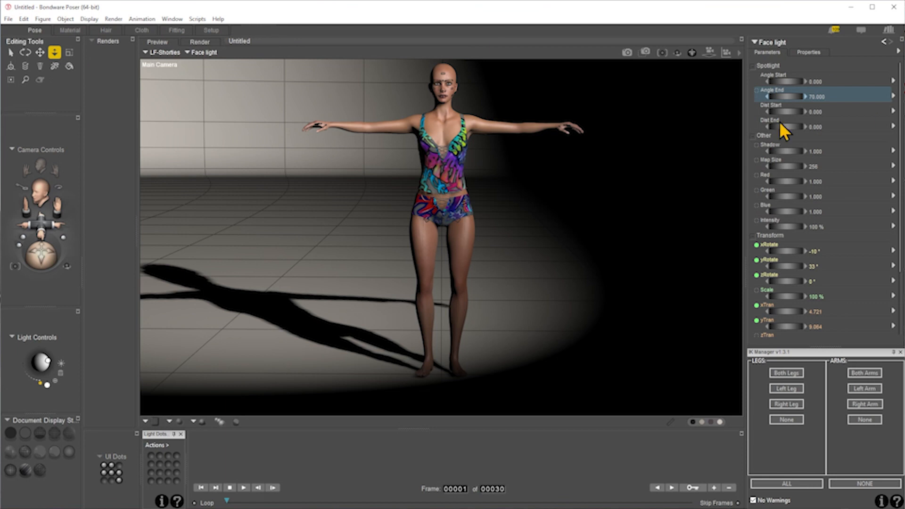
pyautogui.hotkey('ctrl', 'z')
pyautogui.hotkey('ctrl', 'z')
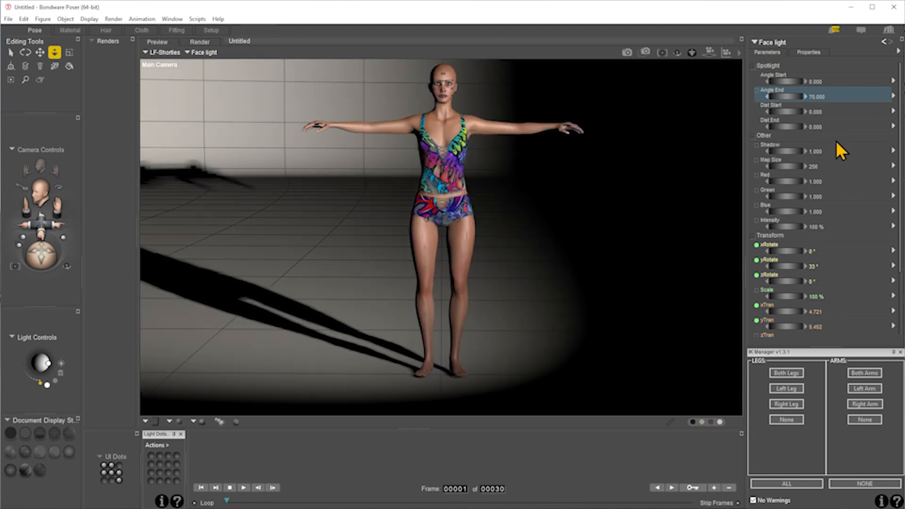
pyautogui.hotkey('ctrl', 'z')
pyautogui.hotkey('ctrl', 'z')
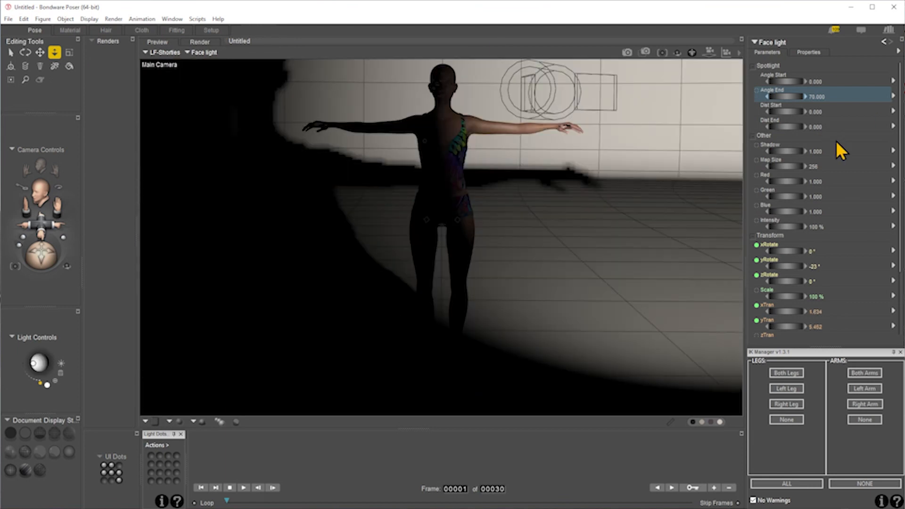
# - Undo the Face light's remaining sideways and upward moves
pyautogui.hotkey('ctrl', 'z')
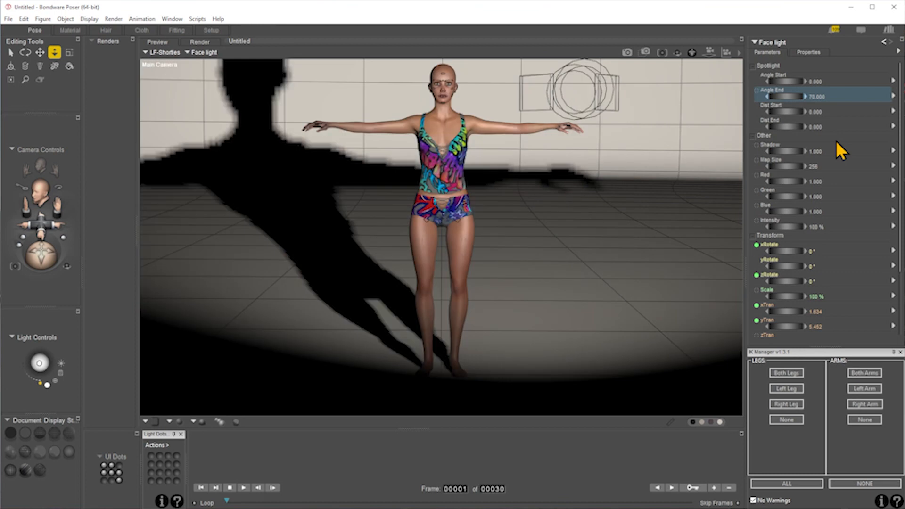
pyautogui.hotkey('ctrl', 'z')
pyautogui.hotkey('ctrl', 'z')
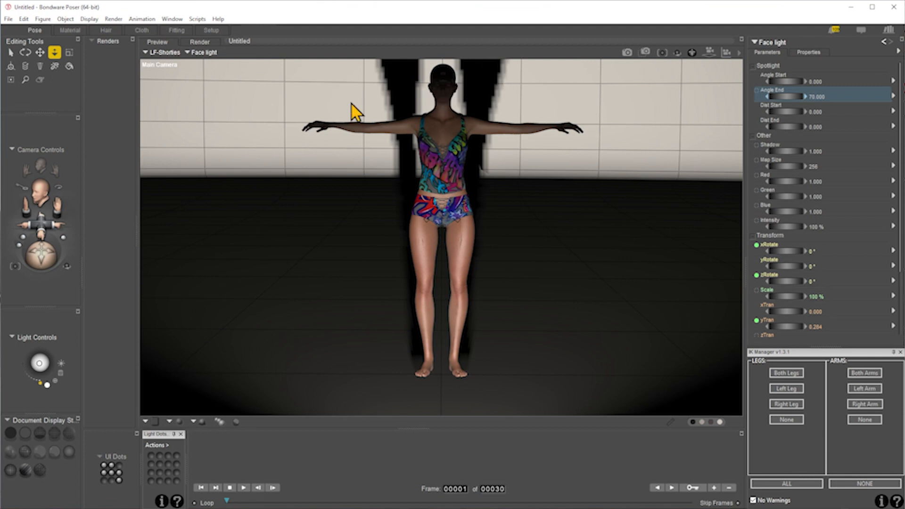
# - Point the Face light at the Head of the LaFemme 1R1 figure with Point At
pyautogui.click(65, 20)
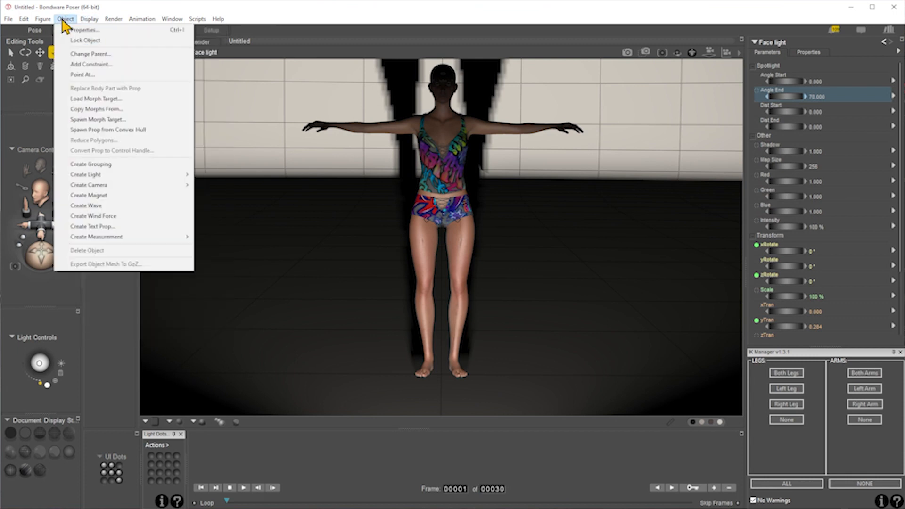
pyautogui.click(86, 74)
pyautogui.scroll(-2, 615, 312)
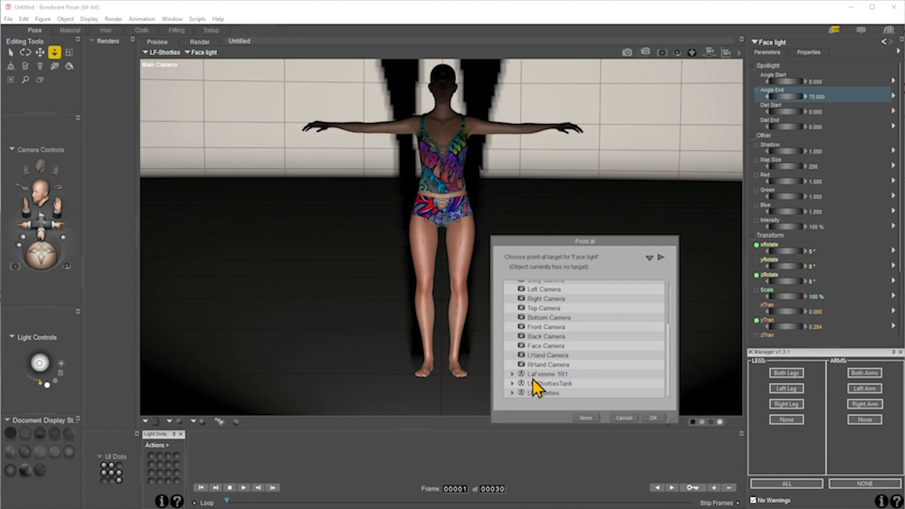
pyautogui.click(512, 375)
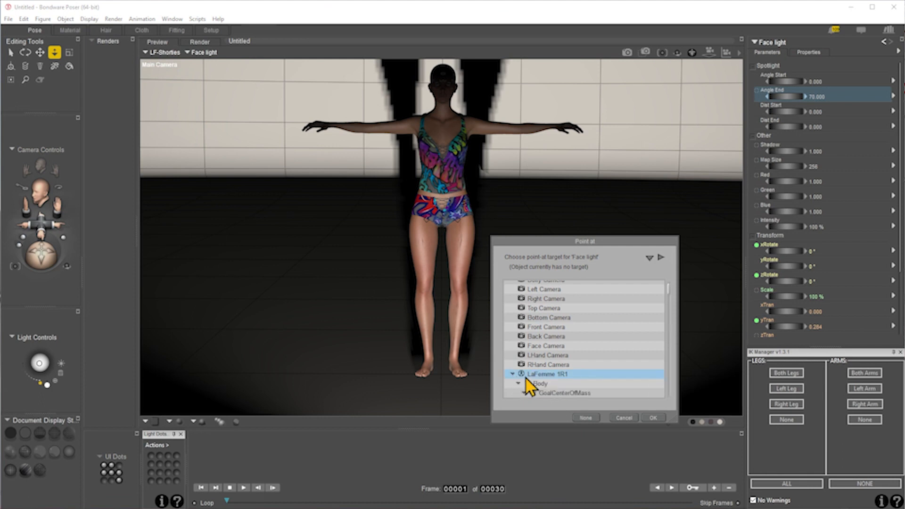
pyautogui.scroll(-6, 593, 360)
pyautogui.scroll(2, 592, 360)
pyautogui.click(576, 347)
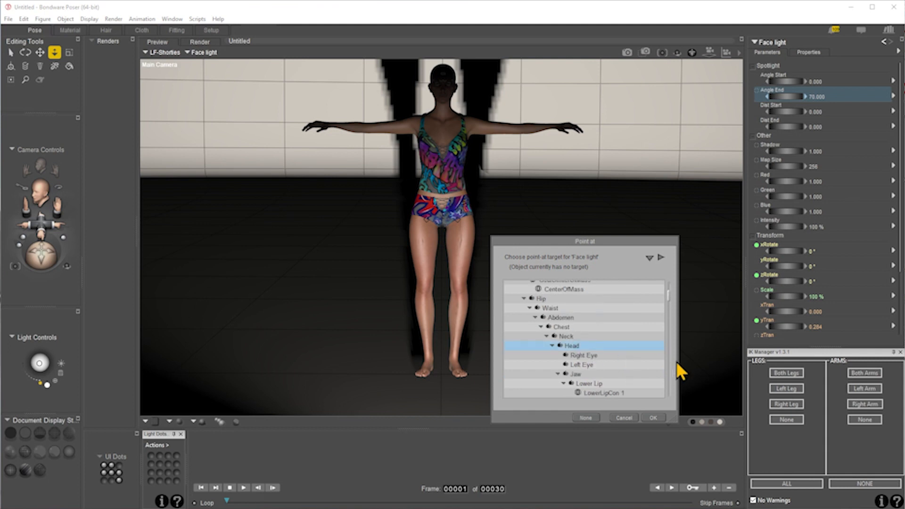
pyautogui.scroll(-2, 615, 367)
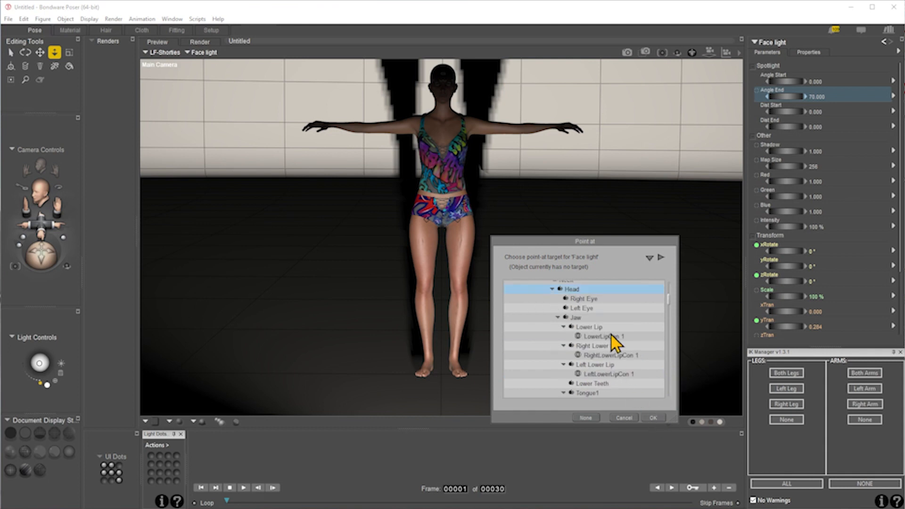
pyautogui.scroll(-2, 608, 375)
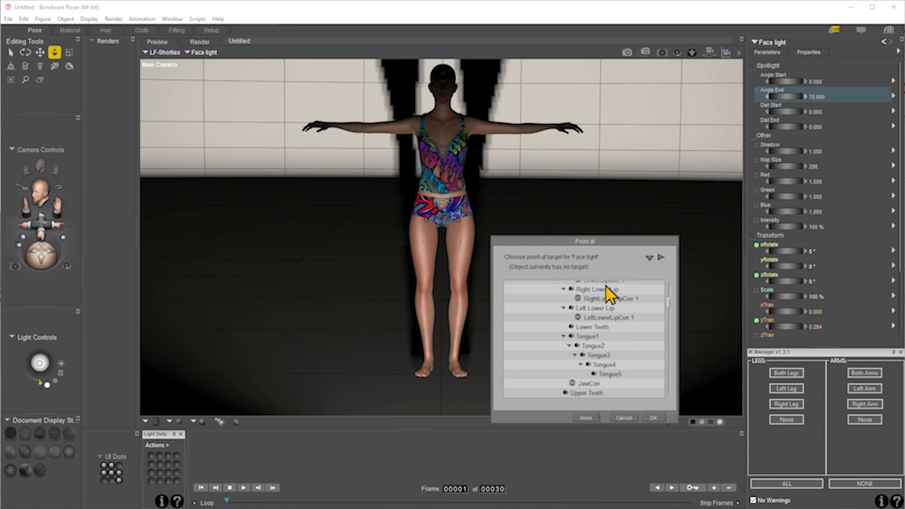
pyautogui.click(654, 418)
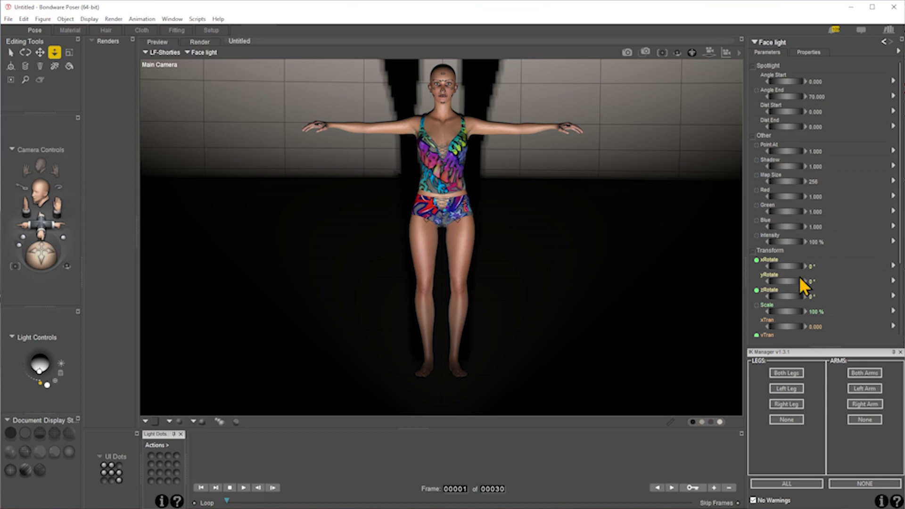
# - Move the targeted Face light to about 6.94 yTran and 3.62 xTran
pyautogui.scroll(-3, 800, 283)
pyautogui.moveTo(785, 246); pyautogui.dragTo(877, 247)
pyautogui.moveTo(778, 232); pyautogui.dragTo(819, 231)
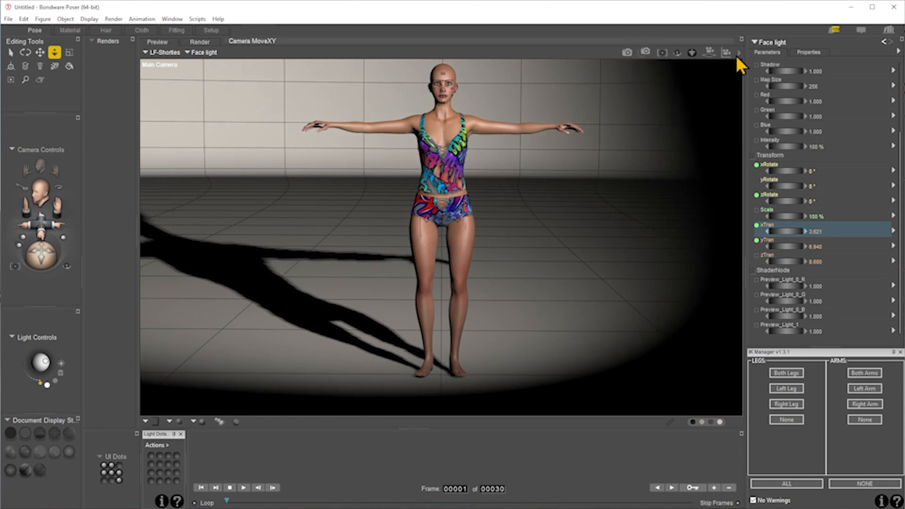
# - Try narrowing the Face light's Angle End to 12, and undo it together with the xTran and yTran moves
pyautogui.scroll(3, 796, 85)
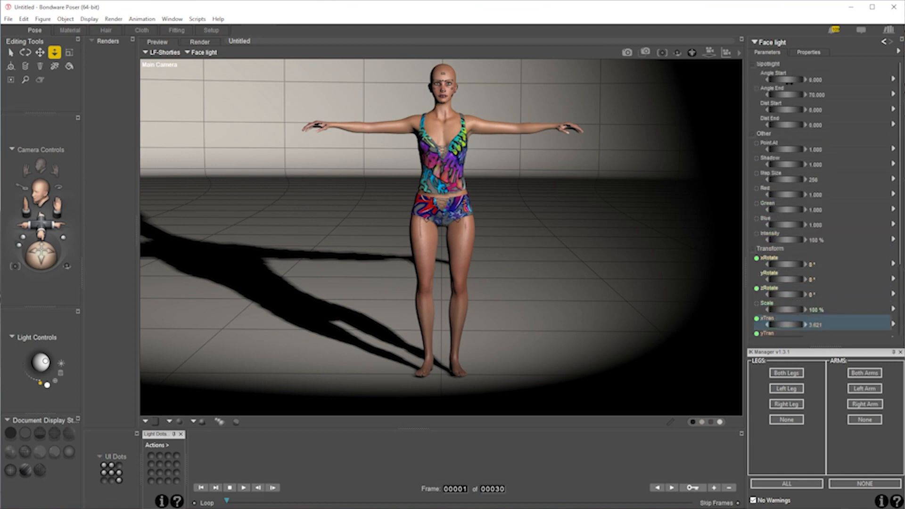
pyautogui.moveTo(785, 94); pyautogui.dragTo(754, 94)
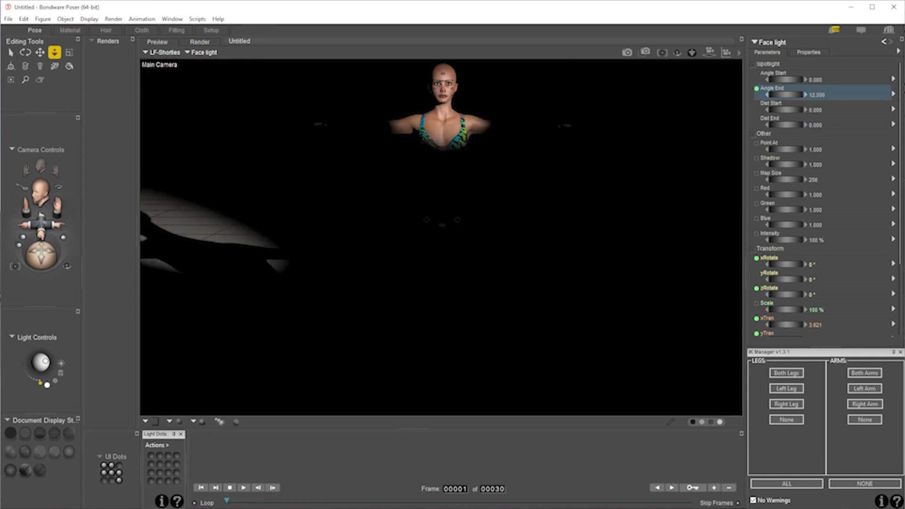
pyautogui.hotkey('ctrl', 'z')
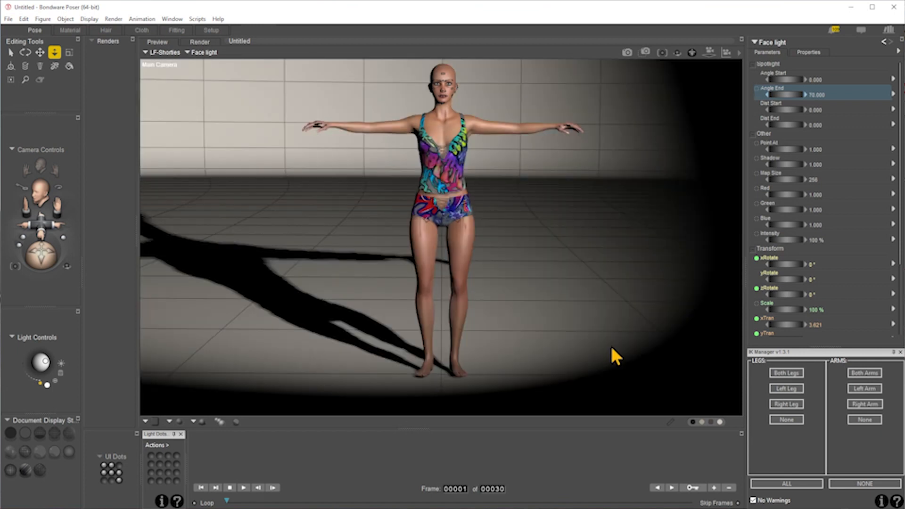
pyautogui.hotkey('ctrl', 'z')
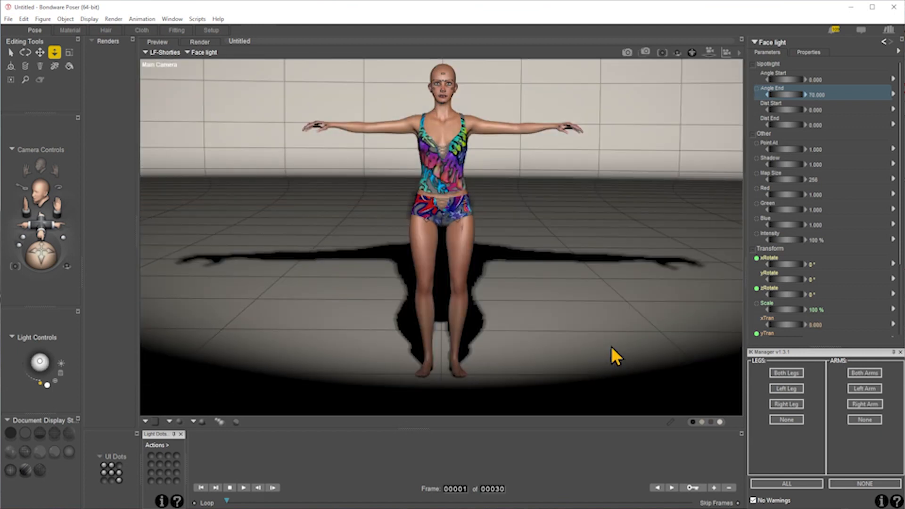
pyautogui.hotkey('ctrl', 'z')
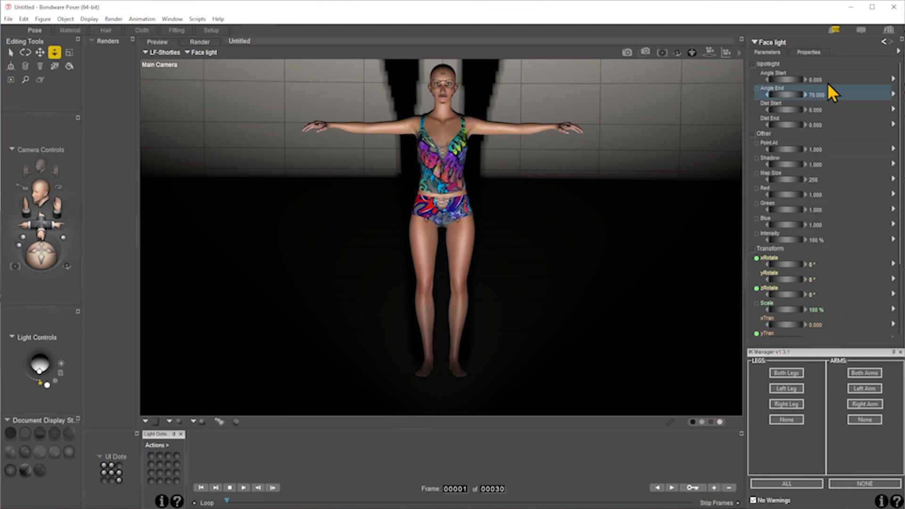
# - Remove the Face light's Point At target by setting it to None
pyautogui.click(65, 20)
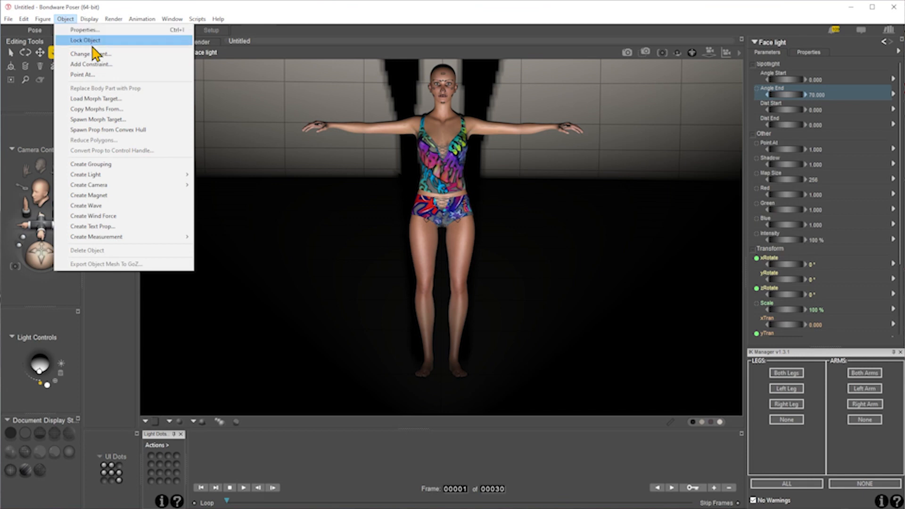
pyautogui.click(179, 74)
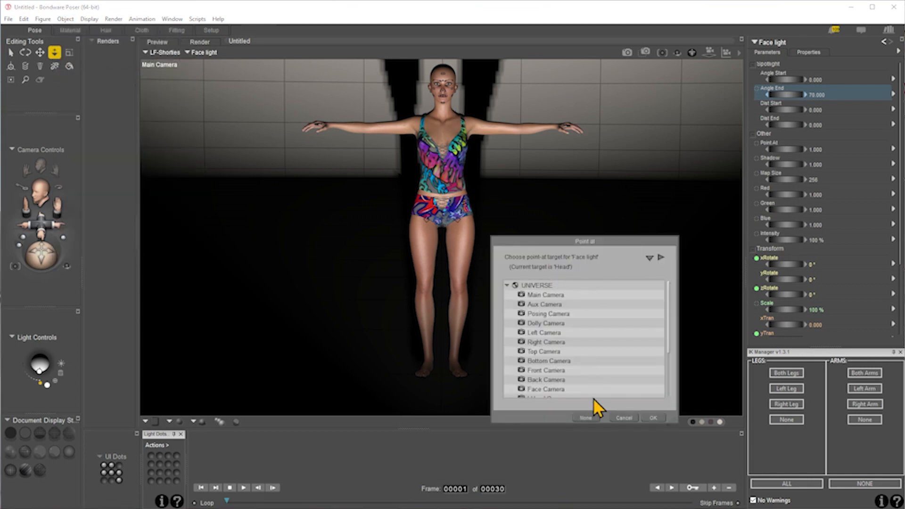
pyautogui.click(589, 417)
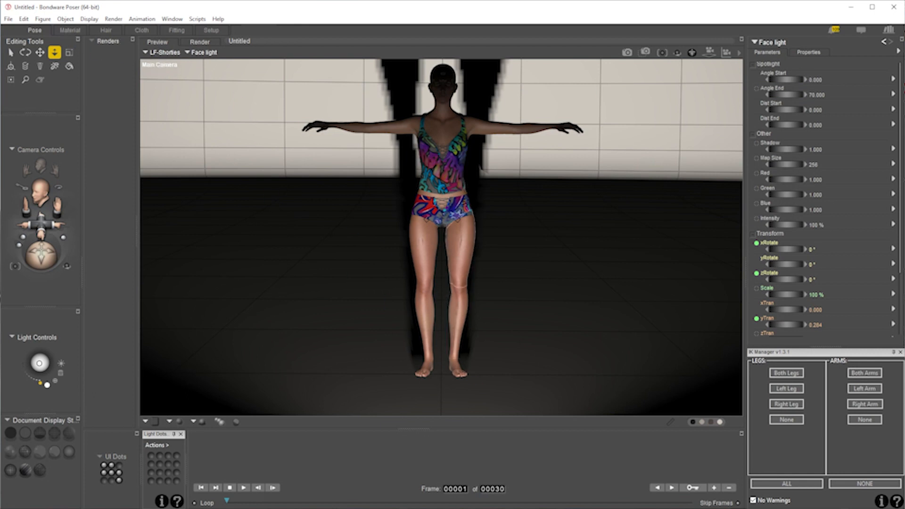
# - Switch the preview to the Shadow Lite Cam Face light camera view
pyautogui.rightClick(153, 64)
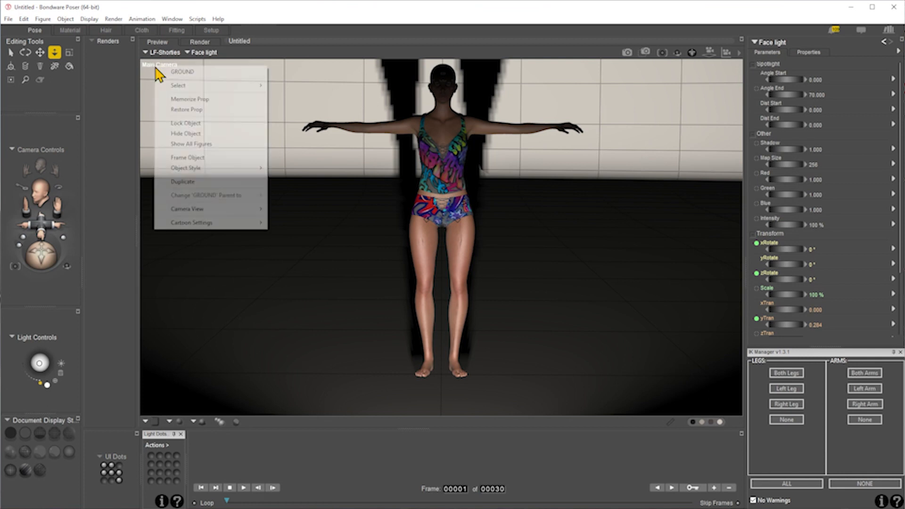
pyautogui.moveTo(206, 211)
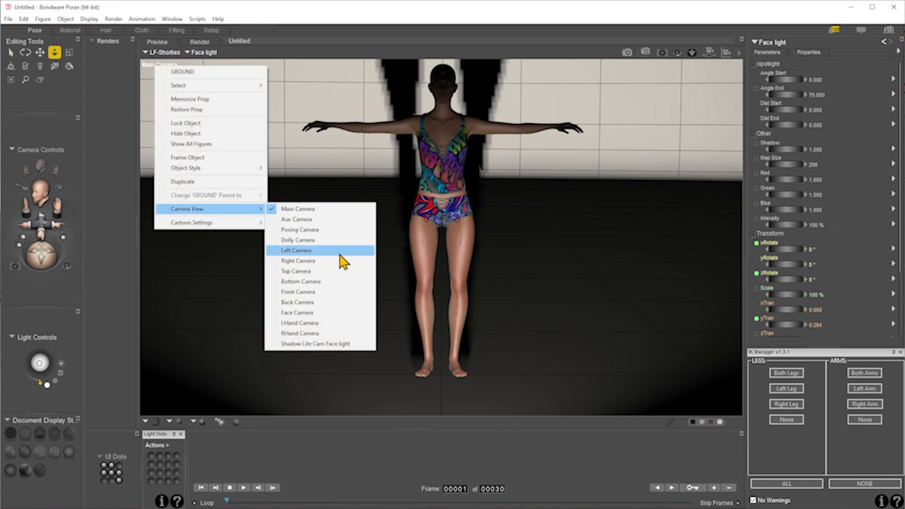
pyautogui.click(333, 344)
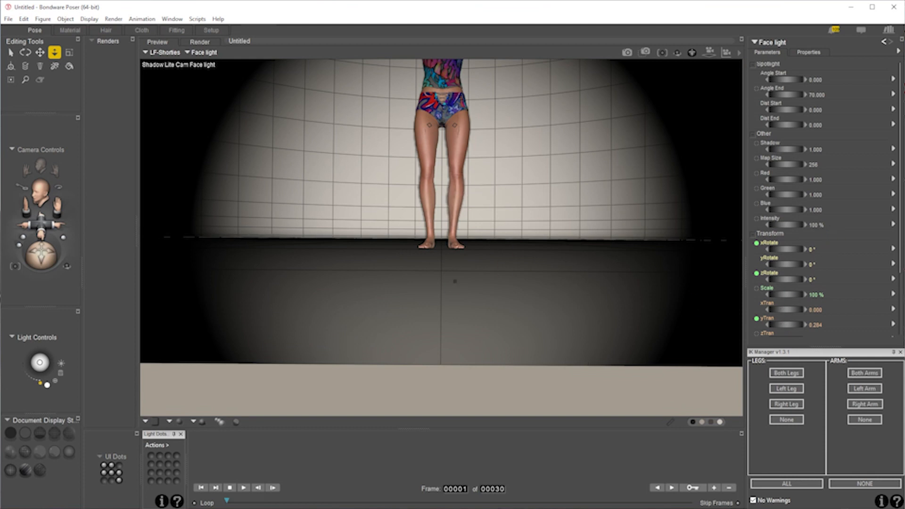
# - Move the Face light to about 8.24 yTran and 3.09 xTran, and aim it with xRotate -16° and yRotate 19°
pyautogui.moveTo(802, 325); pyautogui.dragTo(856, 326)
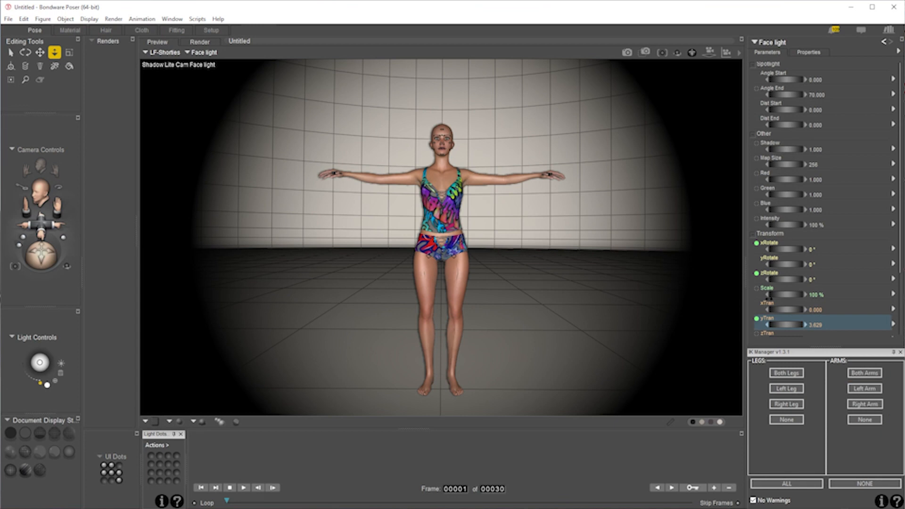
pyautogui.moveTo(785, 324); pyautogui.dragTo(839, 325)
pyautogui.moveTo(775, 309); pyautogui.dragTo(799, 325)
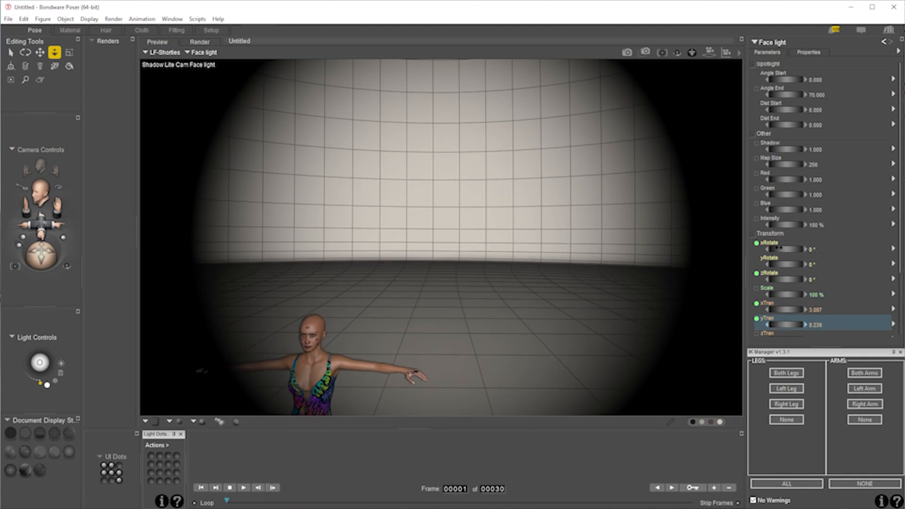
pyautogui.moveTo(785, 249)
pyautogui.mouseDown()
pyautogui.moveTo(773, 249)
pyautogui.moveTo(789, 264)
pyautogui.mouseUp()
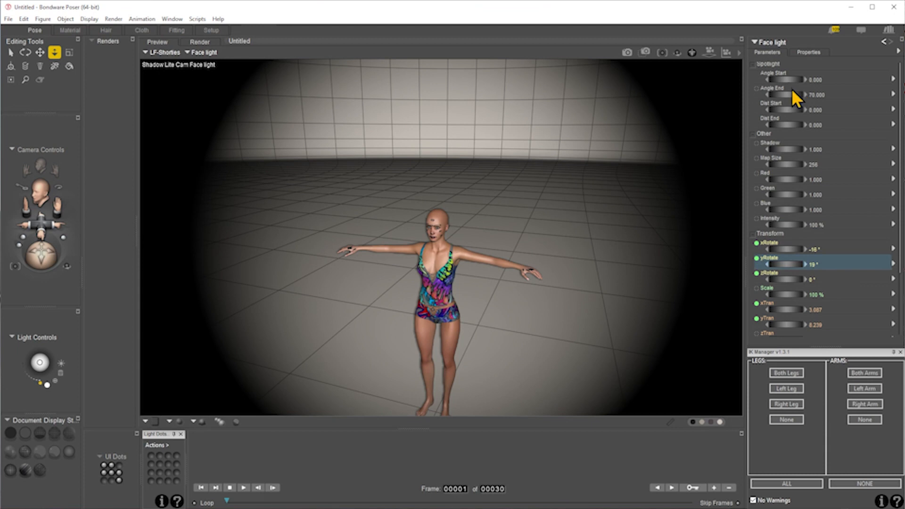
# - Narrow the Face light's Angle End to about 5.25 and re-aim it at the face with xRotate -15° and yRotate 20°
pyautogui.moveTo(792, 95); pyautogui.dragTo(770, 95)
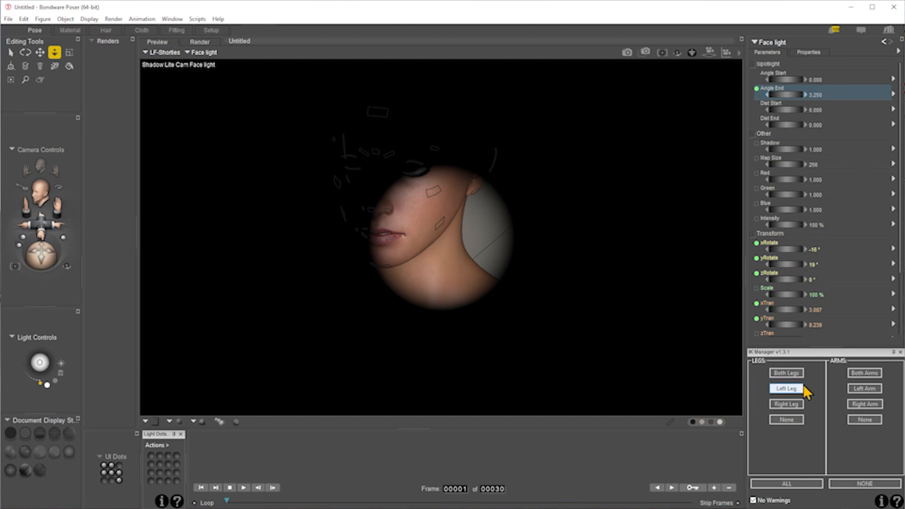
pyautogui.moveTo(783, 263)
pyautogui.mouseDown()
pyautogui.moveTo(799, 264)
pyautogui.moveTo(785, 248)
pyautogui.mouseUp()
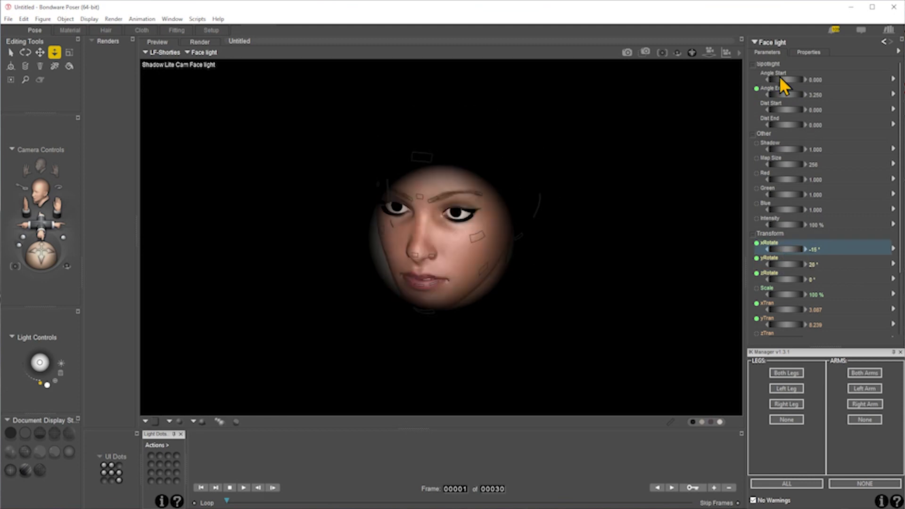
pyautogui.moveTo(786, 94)
pyautogui.mouseDown()
pyautogui.moveTo(807, 94)
pyautogui.moveTo(787, 101)
pyautogui.mouseUp()
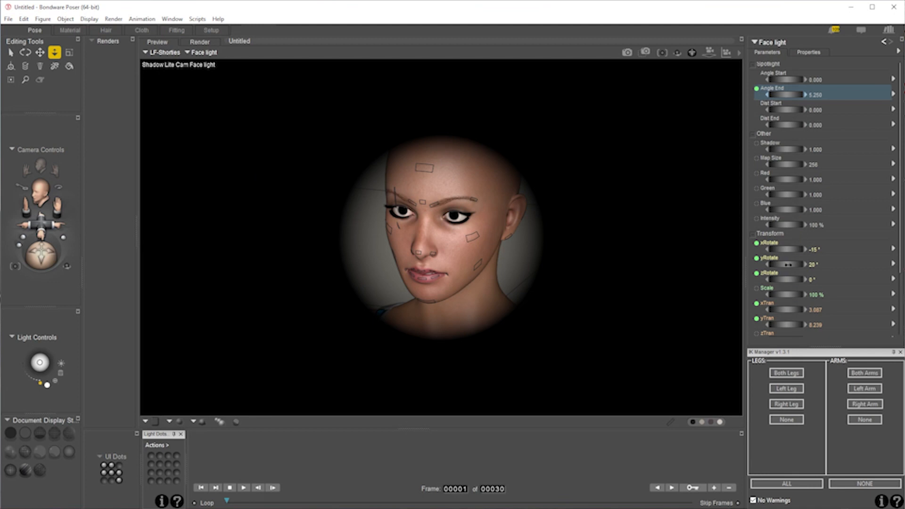
# - Change the sensitivity of the Face light's xRotate dial in its parameter settings and fine-tune xRotate to about -14°
pyautogui.moveTo(776, 247)
pyautogui.mouseDown()
pyautogui.moveTo(754, 247)
pyautogui.moveTo(779, 249)
pyautogui.mouseUp()
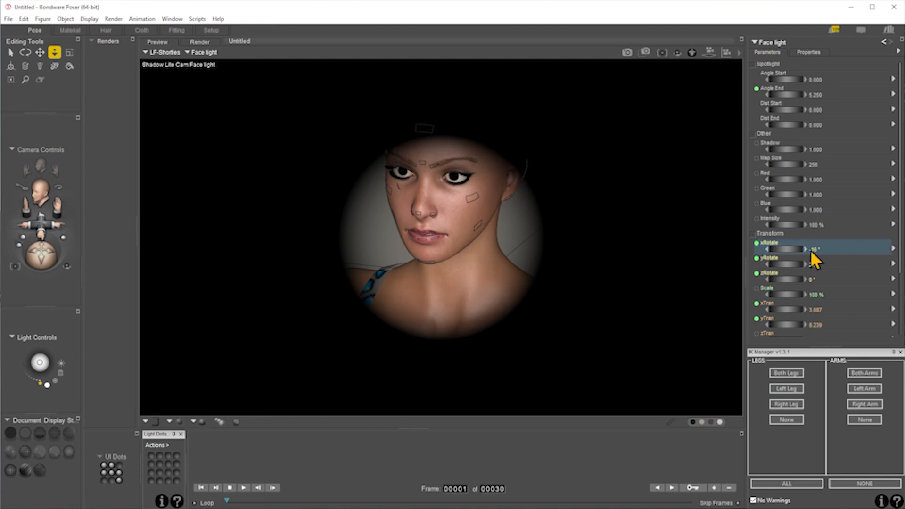
pyautogui.click(893, 249)
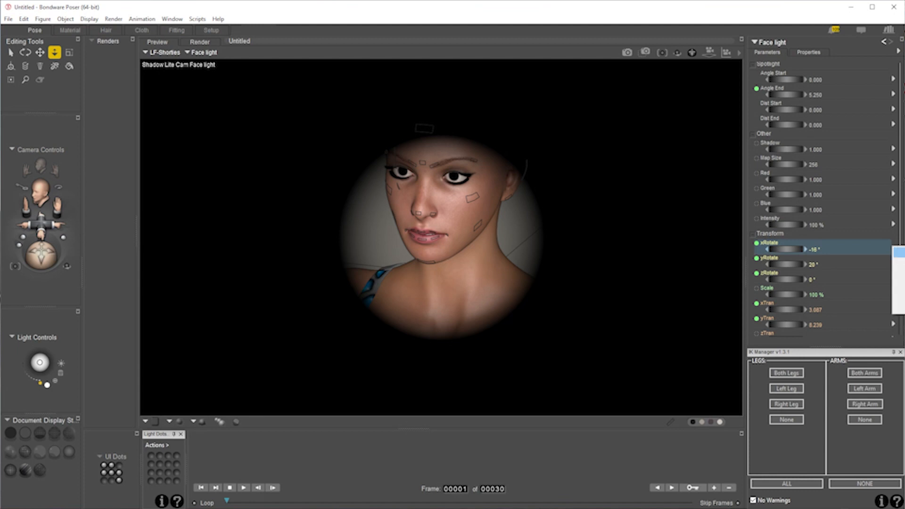
pyautogui.click(899, 263)
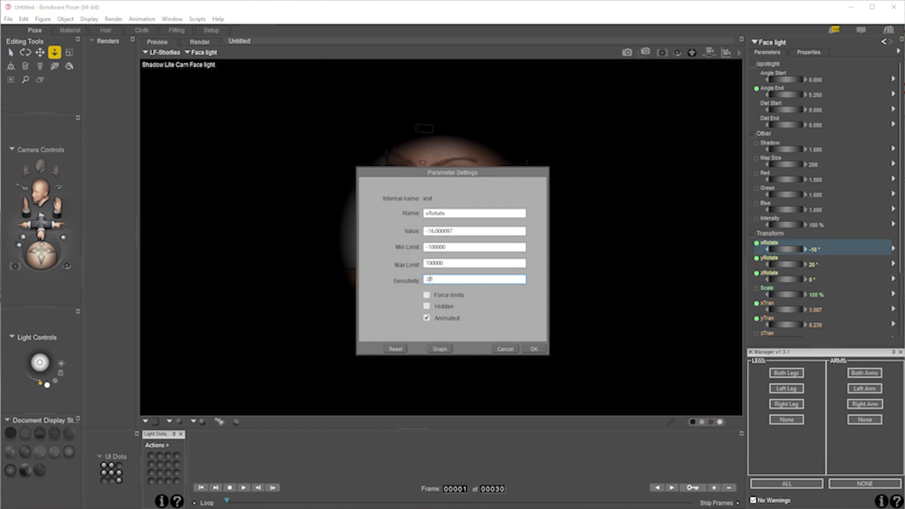
pyautogui.click(535, 350)
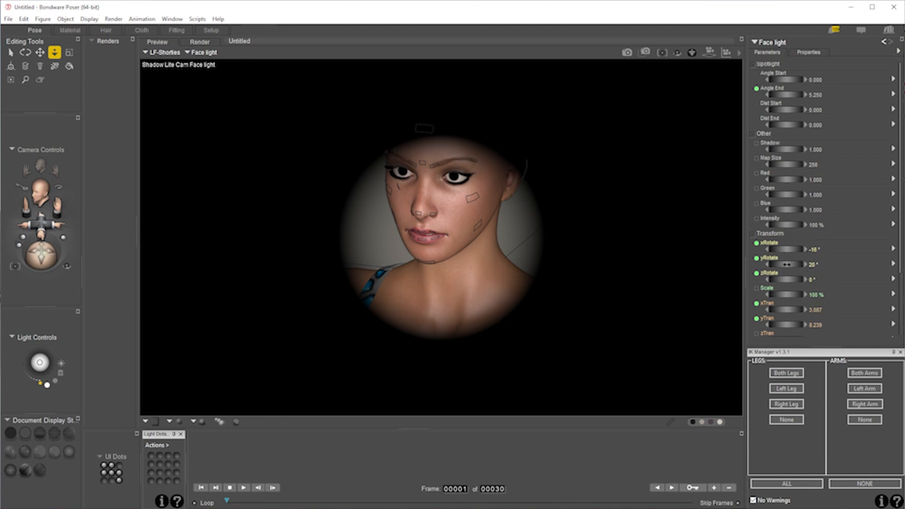
pyautogui.moveTo(785, 249); pyautogui.dragTo(800, 249)
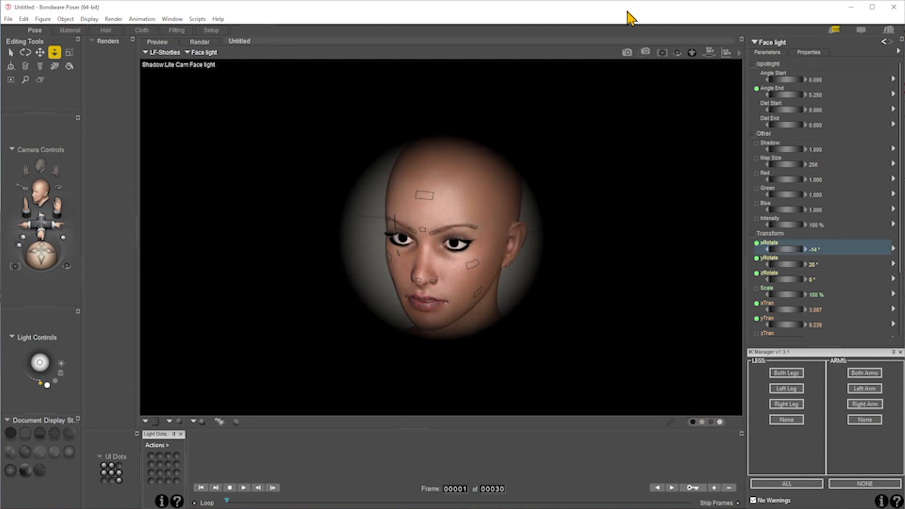
# - Return to the Main Camera view and render the scene with SuperFly
pyautogui.hotkey('ctrl', 'm')
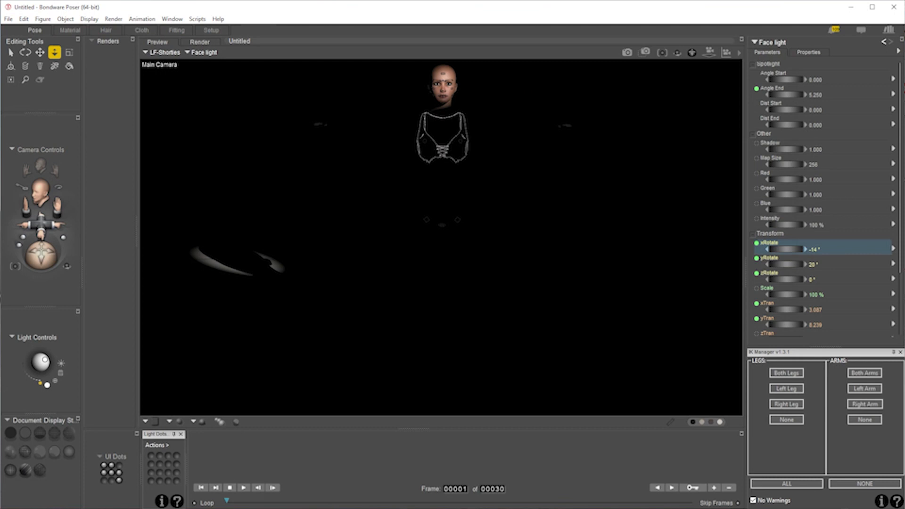
pyautogui.click(629, 53)
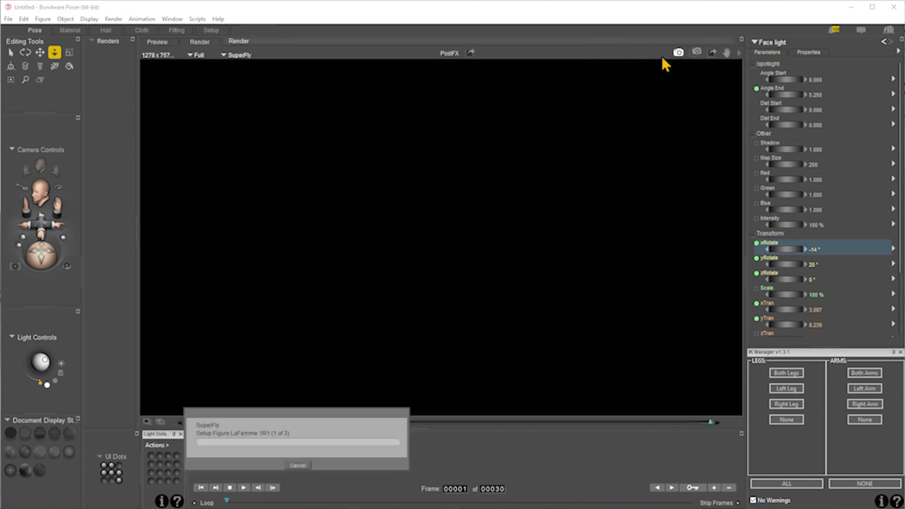